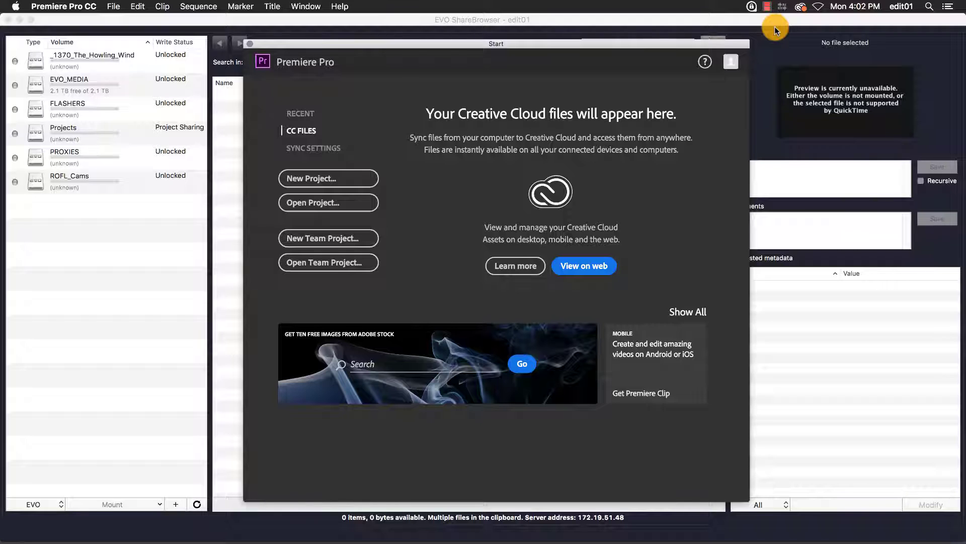
# Start a new team project named 425
pyautogui.click(355, 239)
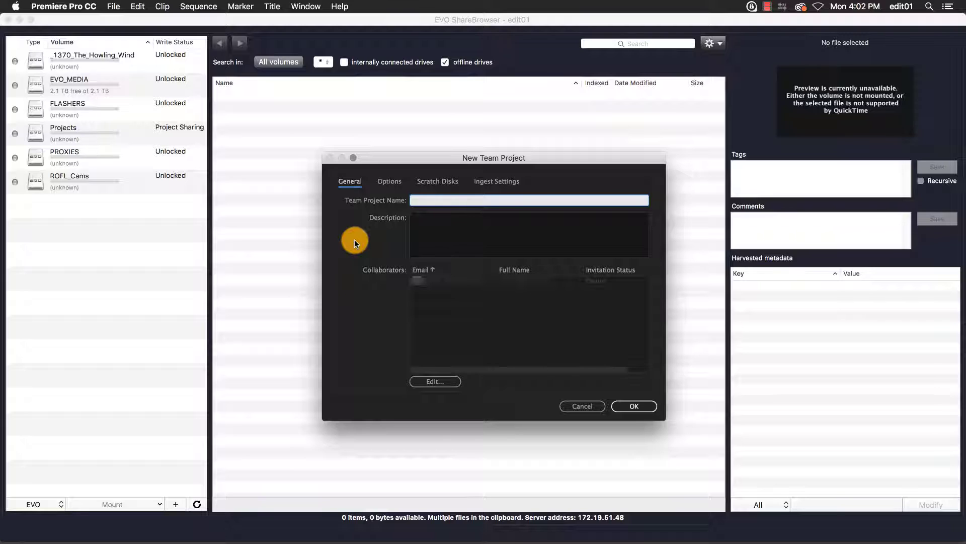
pyautogui.click(436, 200)
pyautogui.write('425')
# Invite one collaborator to the project by entering their e-mail address
pyautogui.click(448, 381)
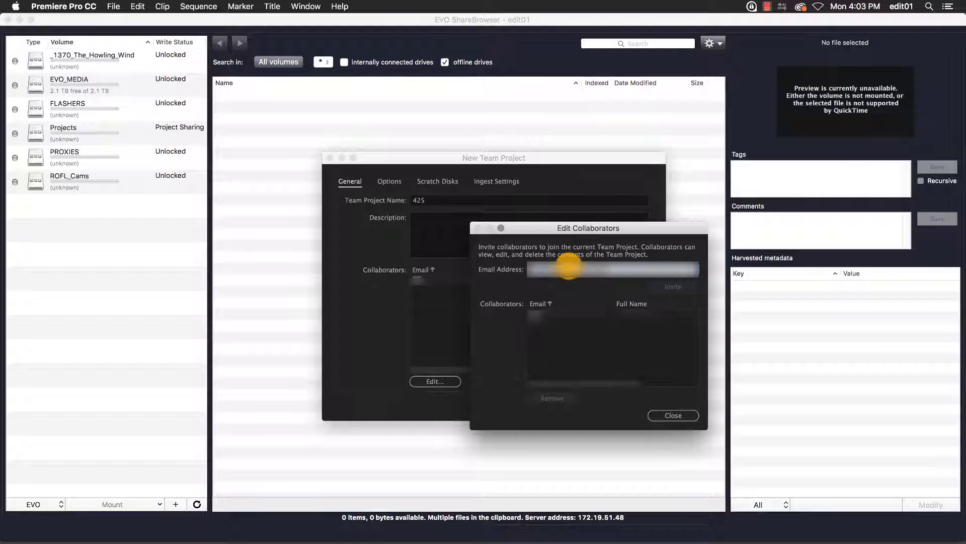
pyautogui.write('.com')
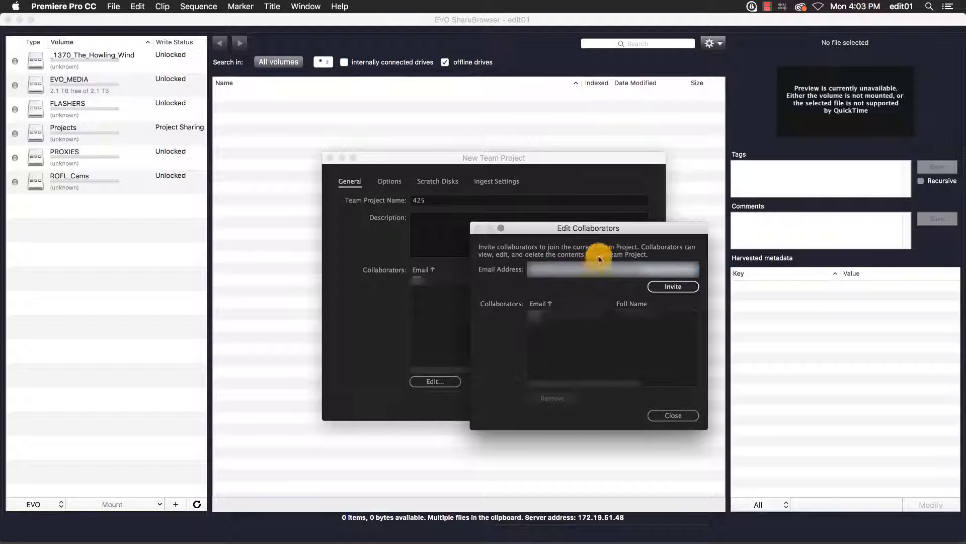
pyautogui.click(673, 286)
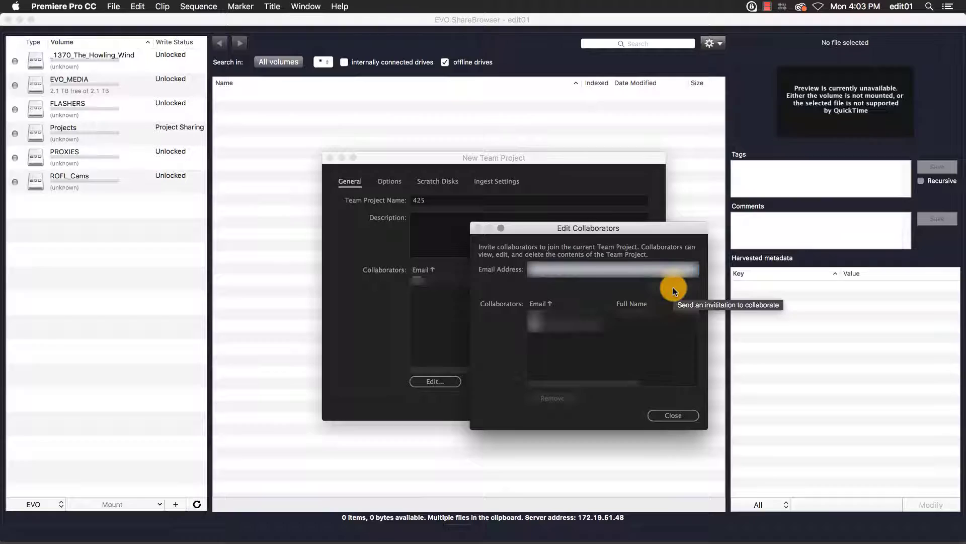
pyautogui.click(674, 414)
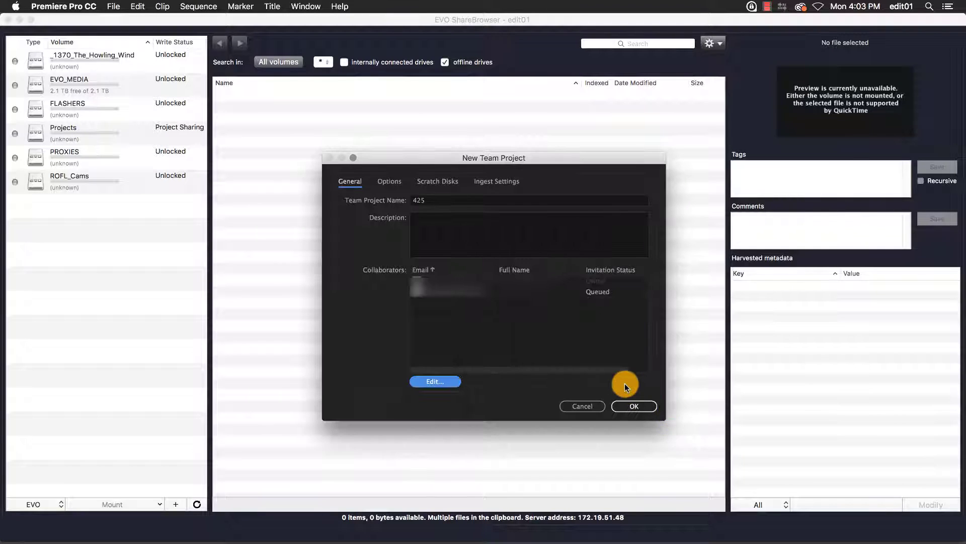
# Confirm the 425 team project so it opens empty in Premiere with 0 items
pyautogui.click(635, 406)
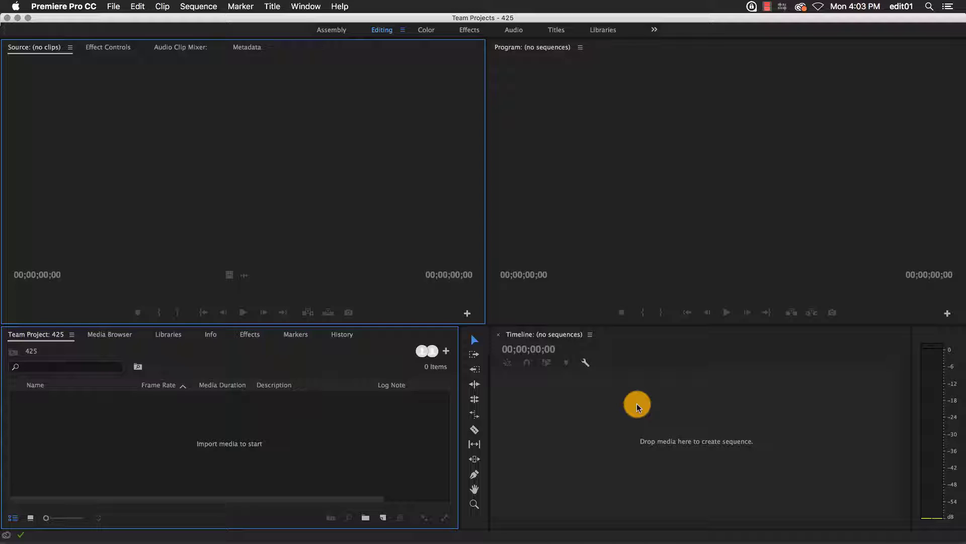
pyautogui.press('super+Tab')
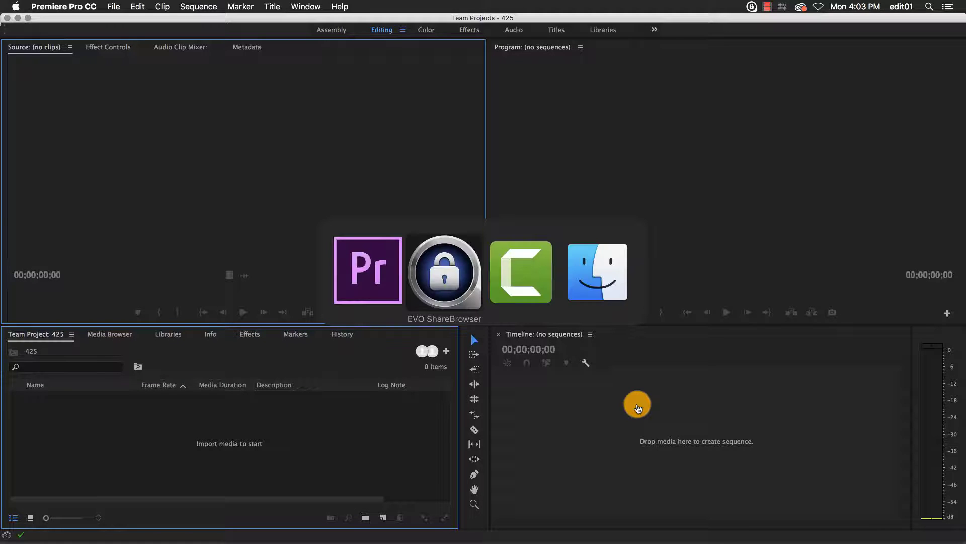
# Switch to EVO ShareBrowser, which lists six volumes including EVO_MEDIA, PROXIES and Projects
pyautogui.press('super+Tab')
pyautogui.press('super+Tab')
pyautogui.press('super+Tab')
pyautogui.press('super+Tab')
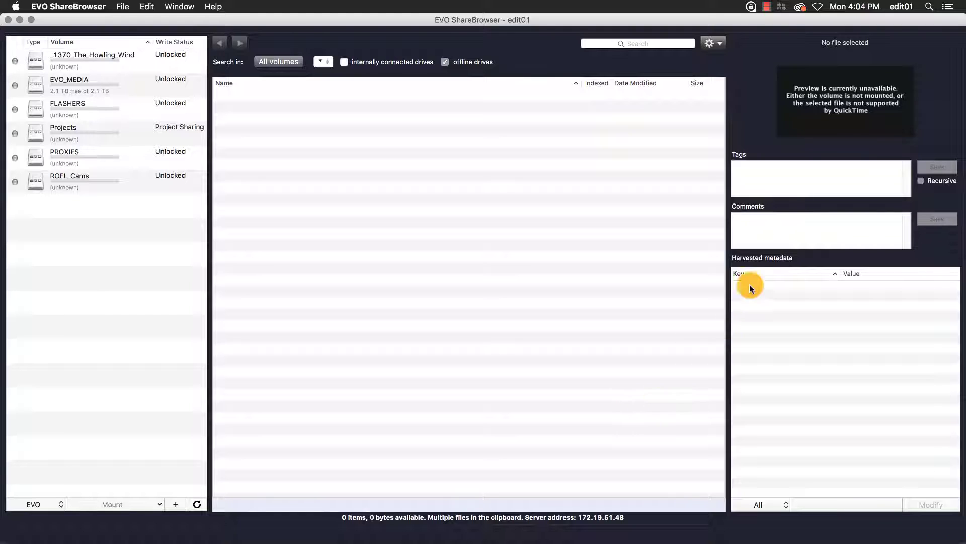
# Search the shared storage for '425' to list five Blackmagic Pocket files under /Adobe Team Projects
pyautogui.click(667, 42)
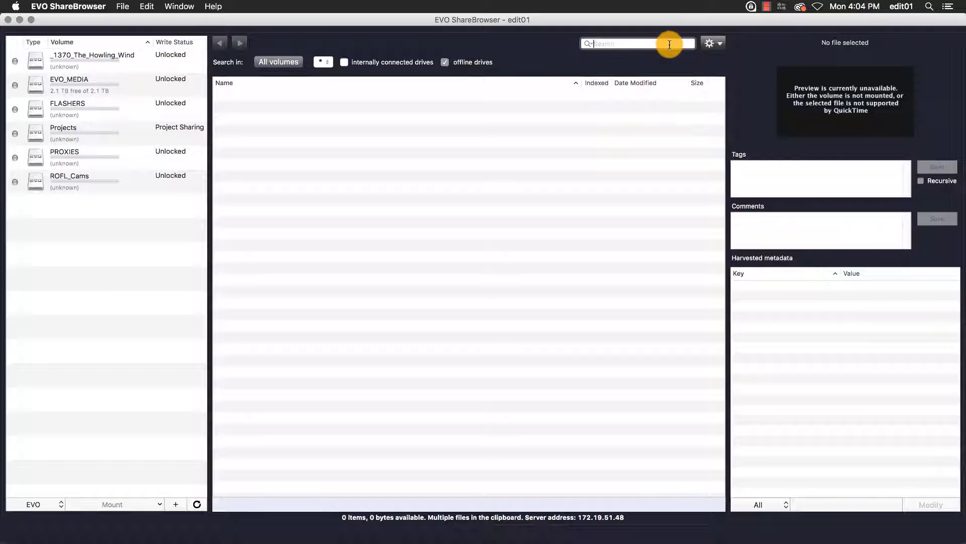
pyautogui.write('425')
pyautogui.press('Return')
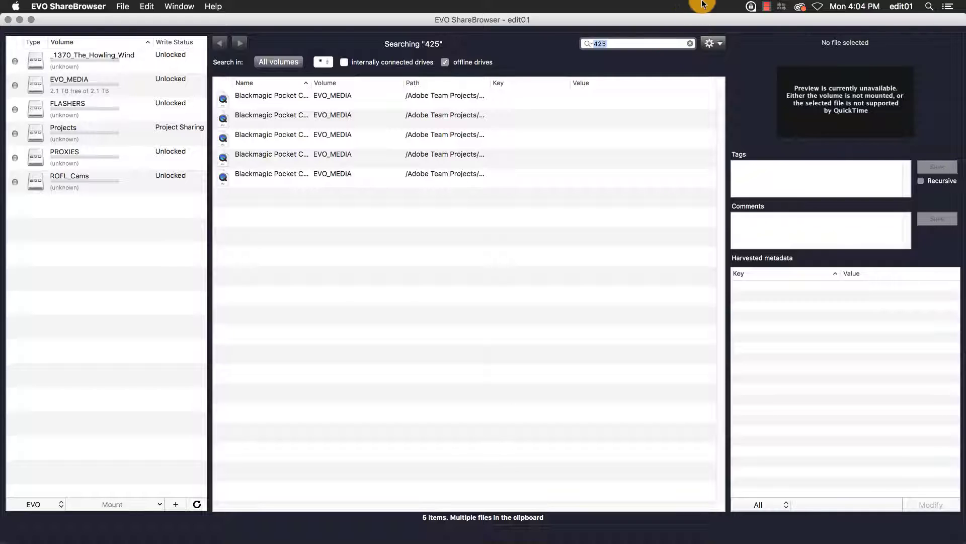
pyautogui.click(718, 44)
# Show the search parameters and view the first clip's details: 384.26 MB AVI tagged Project 425
pyautogui.click(723, 52)
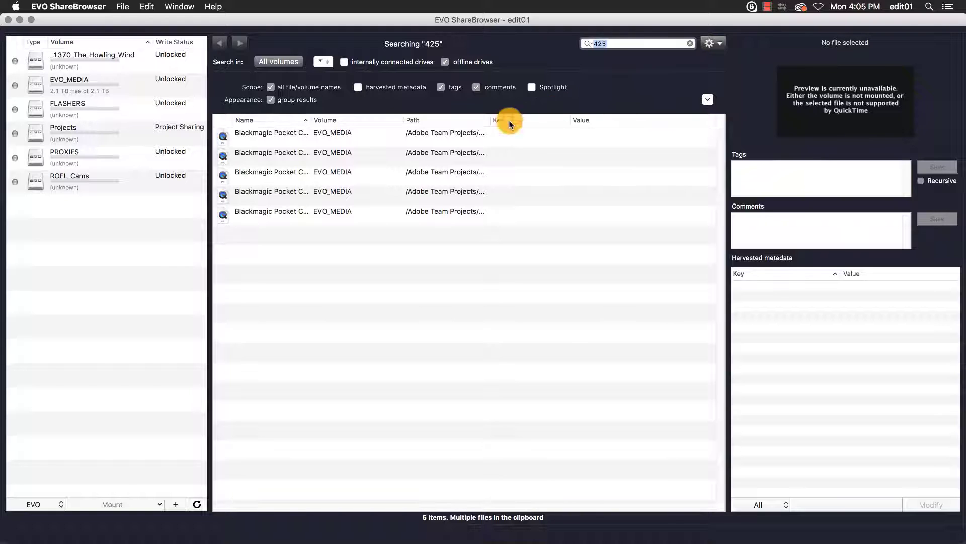
pyautogui.click(330, 135)
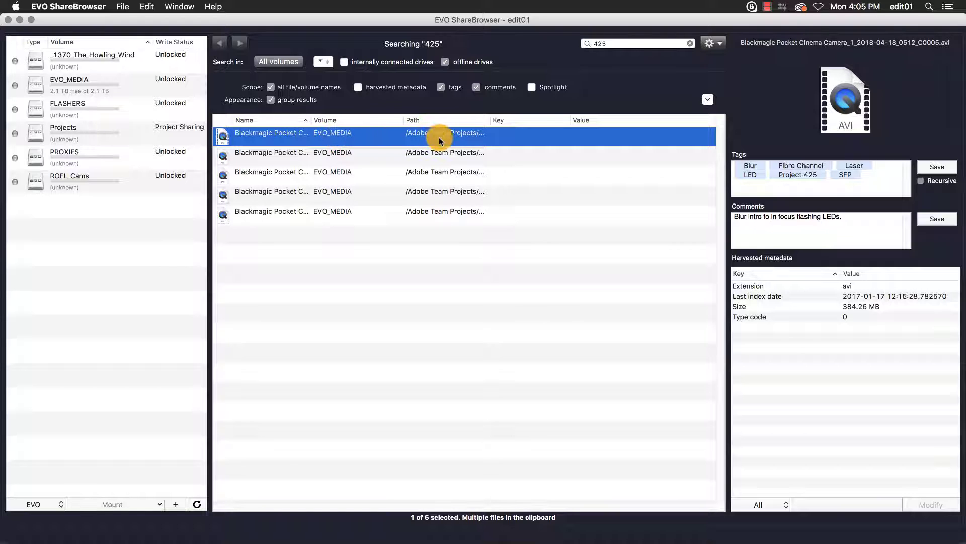
# Widen the path column to read the /Adobe Team Projects/Transcodes paths and select the Project 425 tag
pyautogui.moveTo(490, 121); pyautogui.dragTo(680, 117)
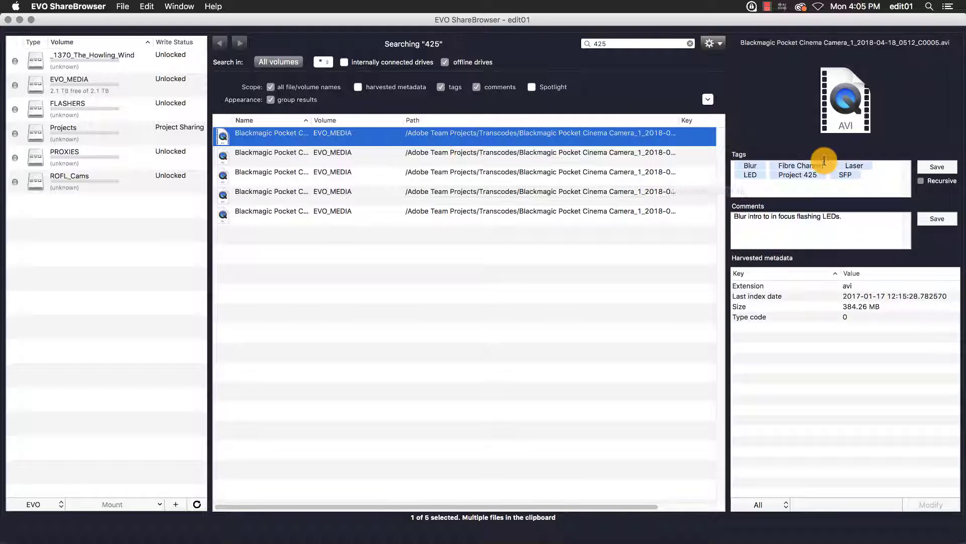
pyautogui.click(804, 176)
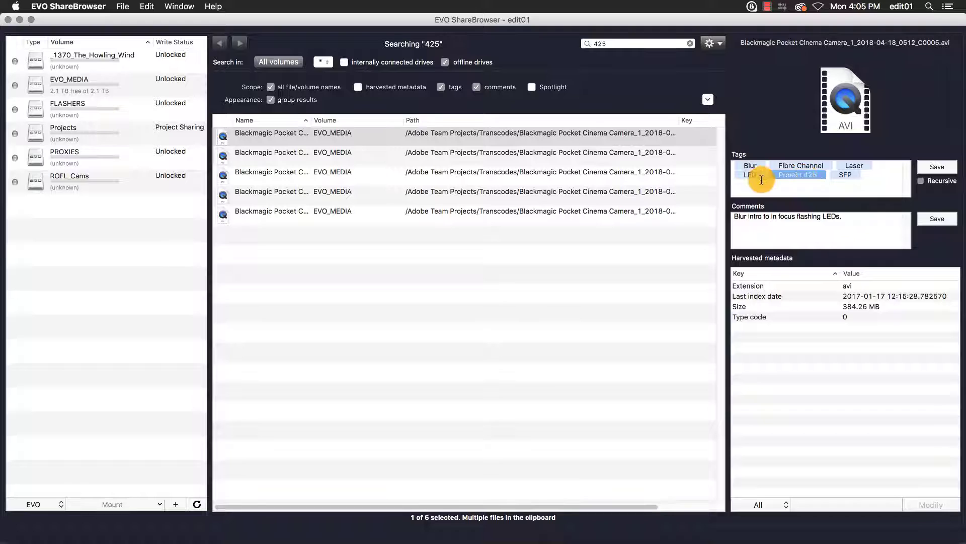
# Mount EVO_MEDIA as afp://172.19.51.48/EVO_MEDIA from the first result's context menu
pyautogui.rightClick(459, 140)
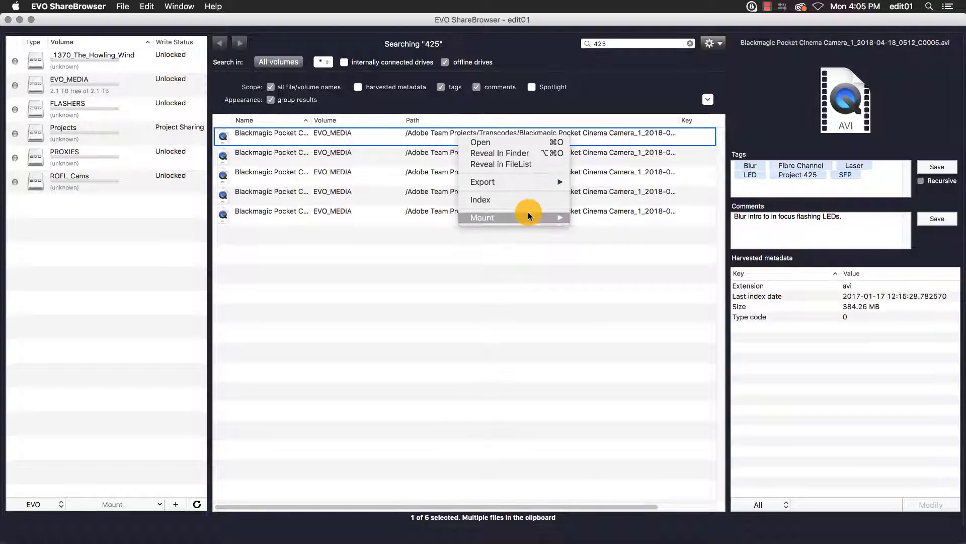
pyautogui.moveTo(528, 215)
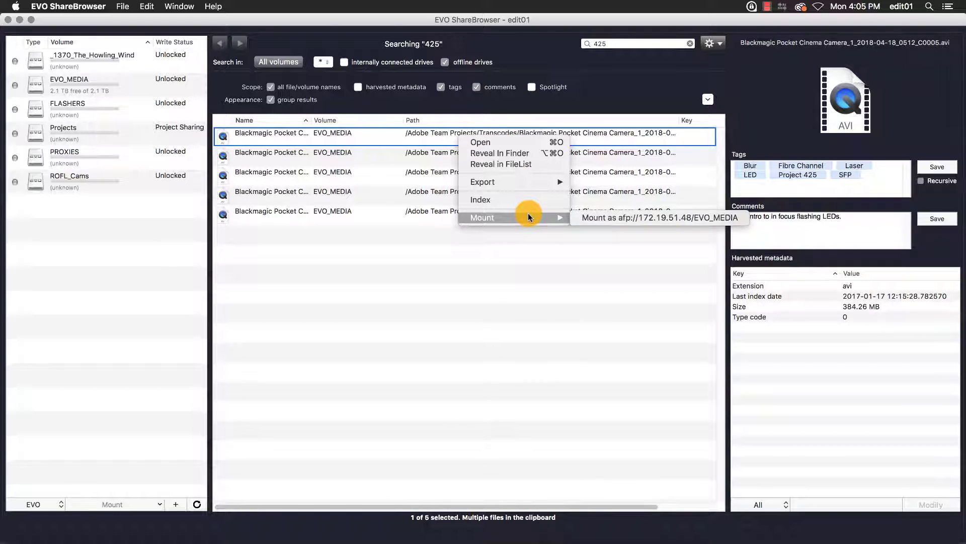
pyautogui.click(588, 217)
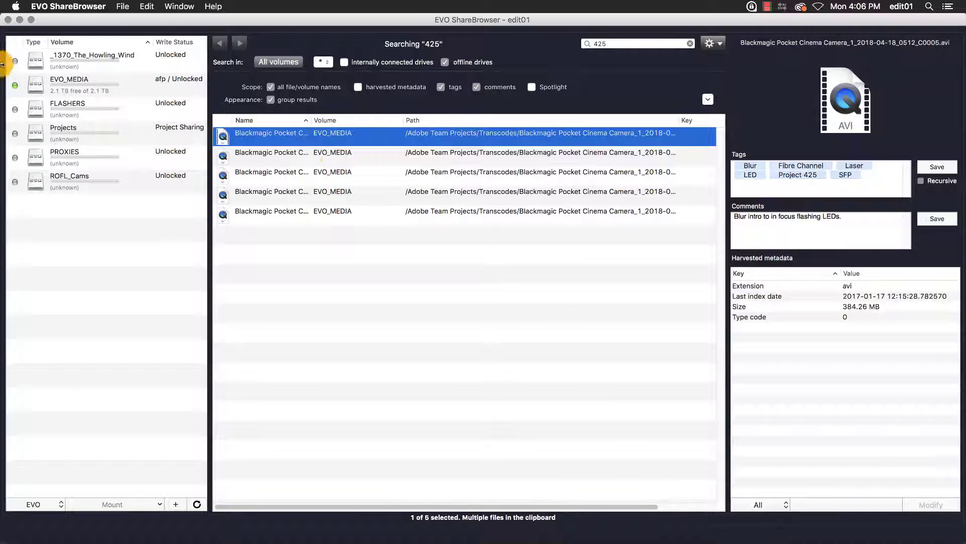
# Check the EVO_MEDIA folders, then return to the 425 results and reselect the first clip
pyautogui.click(18, 88)
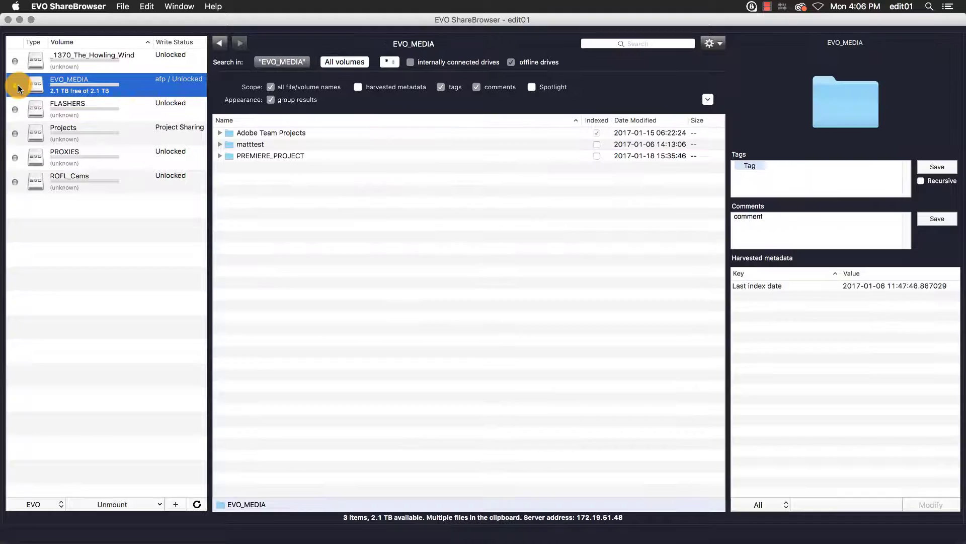
pyautogui.moveTo(19, 88)
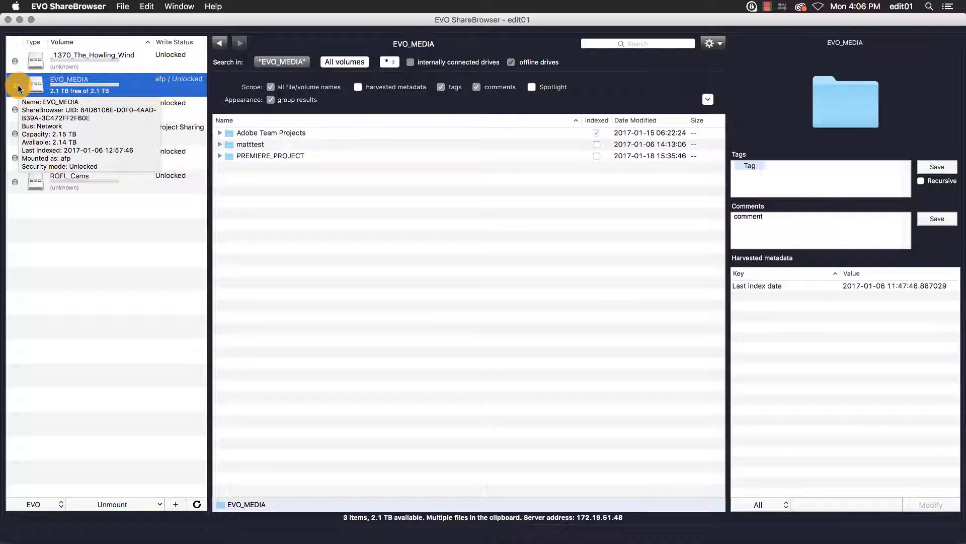
pyautogui.press('super+bracketleft')
pyautogui.click(373, 135)
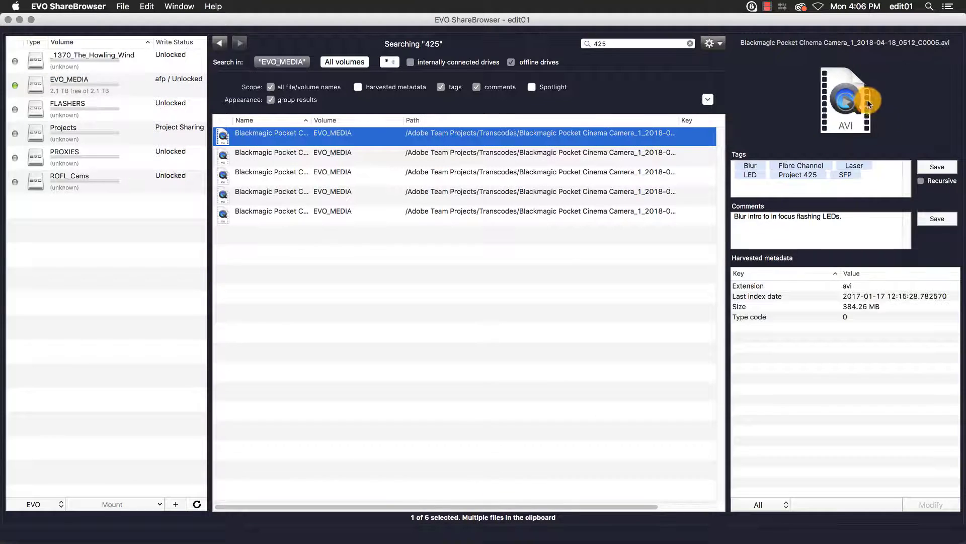
# Play the first and third 425 clips in an enlarged preview, then select all five results
pyautogui.click(852, 102)
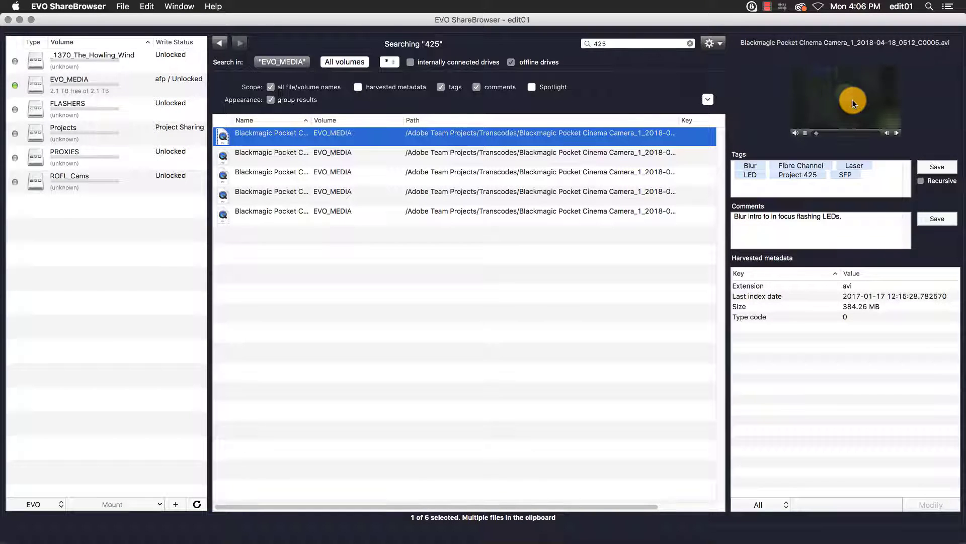
pyautogui.moveTo(834, 151); pyautogui.dragTo(837, 213)
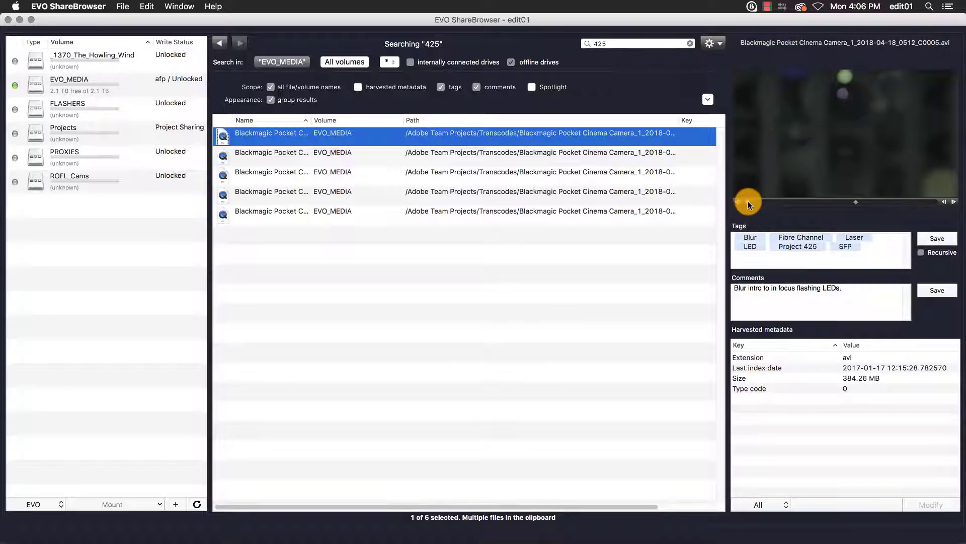
pyautogui.click(490, 181)
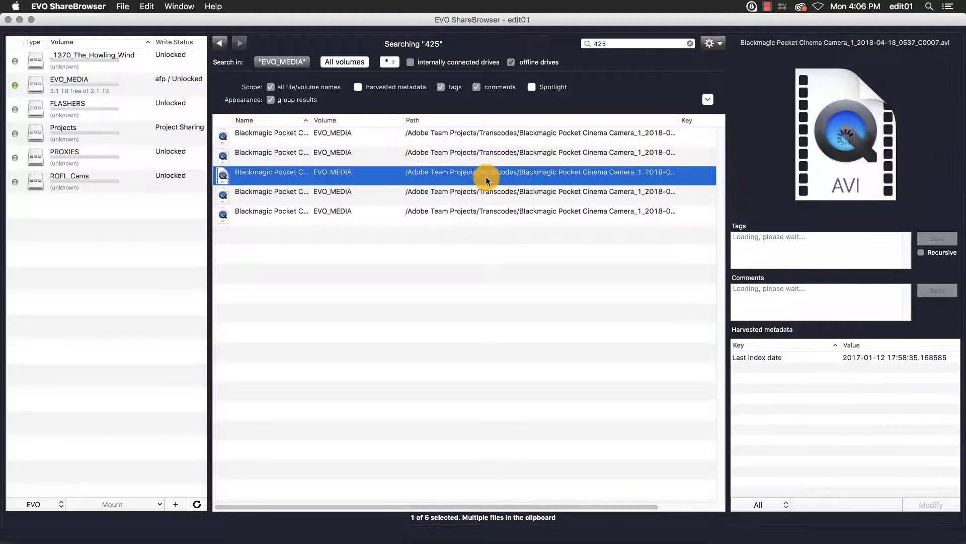
pyautogui.click(846, 138)
pyautogui.click(784, 211)
pyautogui.click(796, 200)
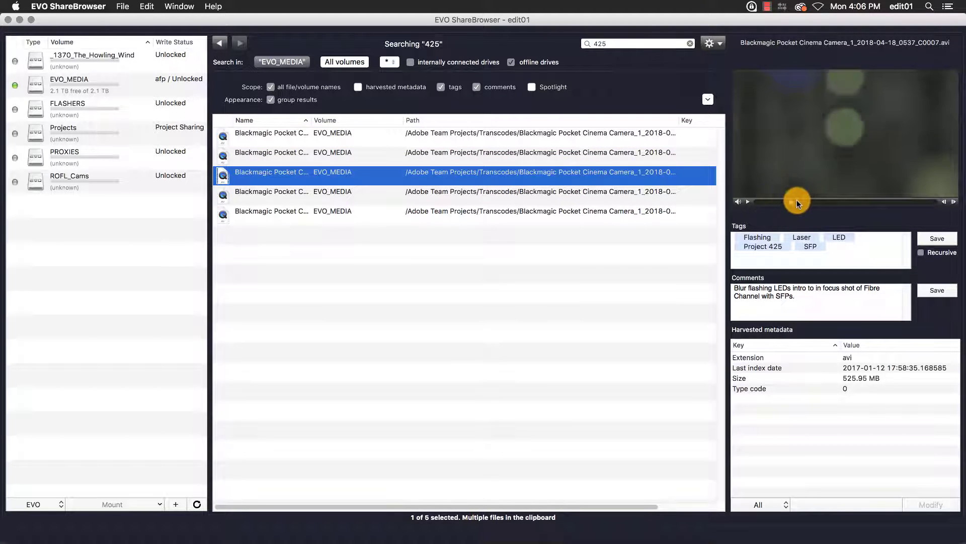
pyautogui.click(322, 134)
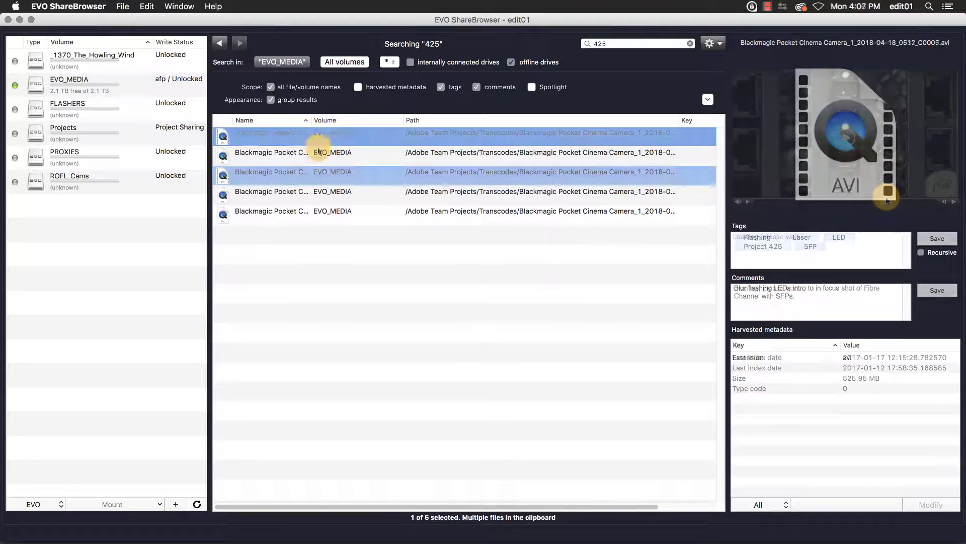
pyautogui.keyDown('shift'); pyautogui.click(311, 211); pyautogui.keyUp('shift')
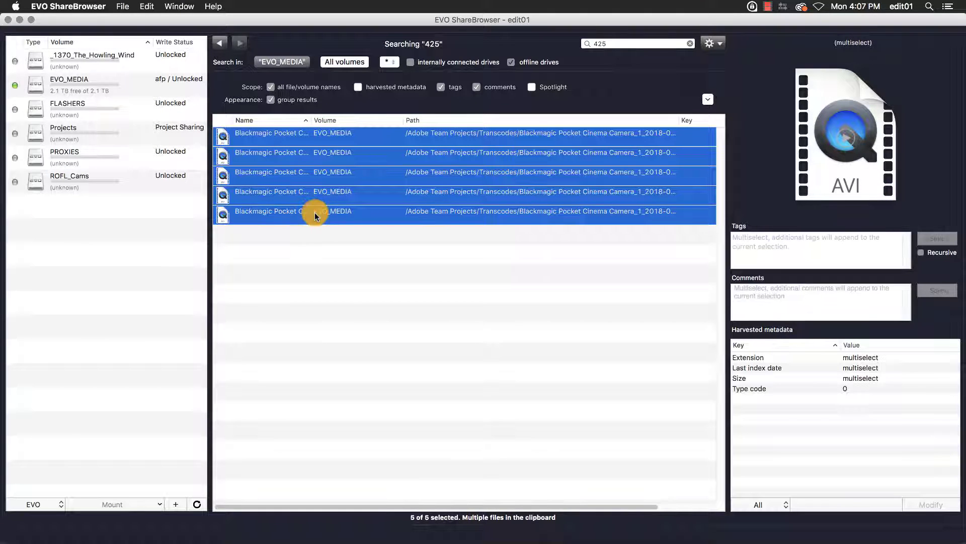
# Export the five selected Blackmagic Pocket clips to Premiere via Export to Premiere
pyautogui.rightClick(316, 216)
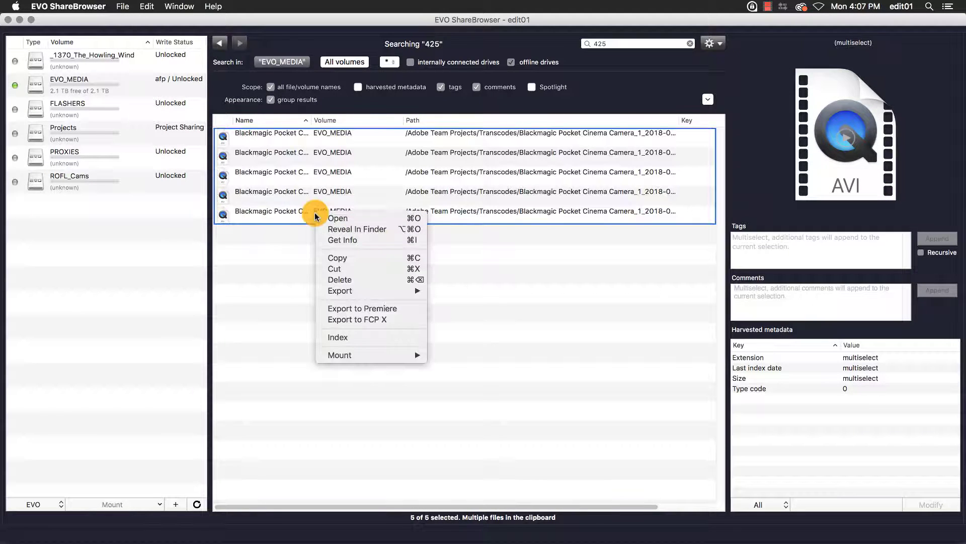
pyautogui.click(370, 309)
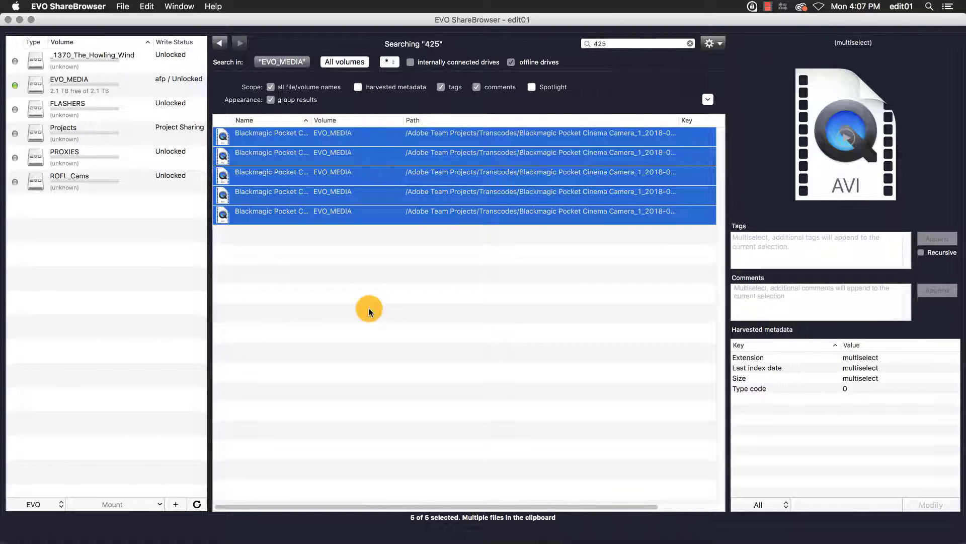
pyautogui.press('super+Tab')
pyautogui.press('super+Tab')
pyautogui.press('super+Tab')
pyautogui.press('super+Tab')
pyautogui.press('super+Tab')
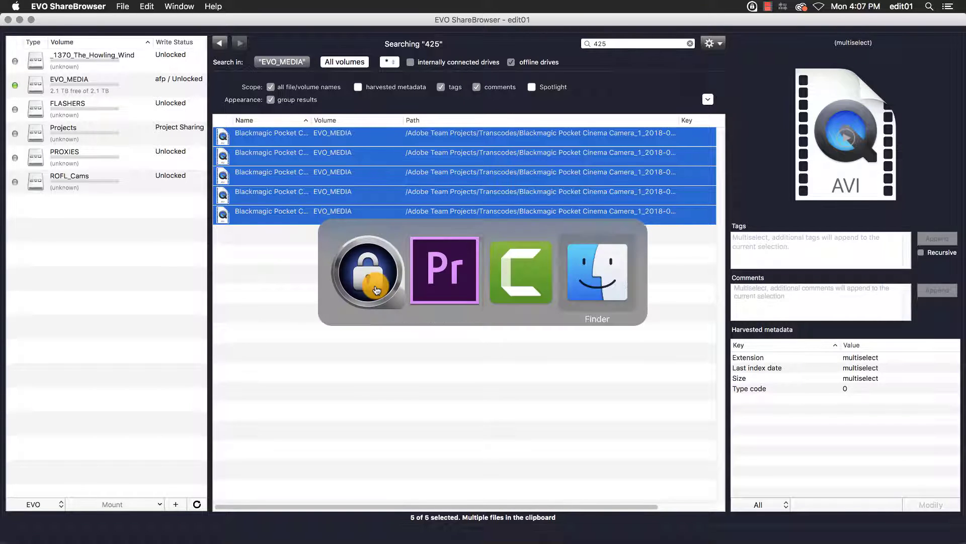
# In Premiere, widen the 425 project list to show the five clips' log notes and select the first clip
pyautogui.press('super+v')
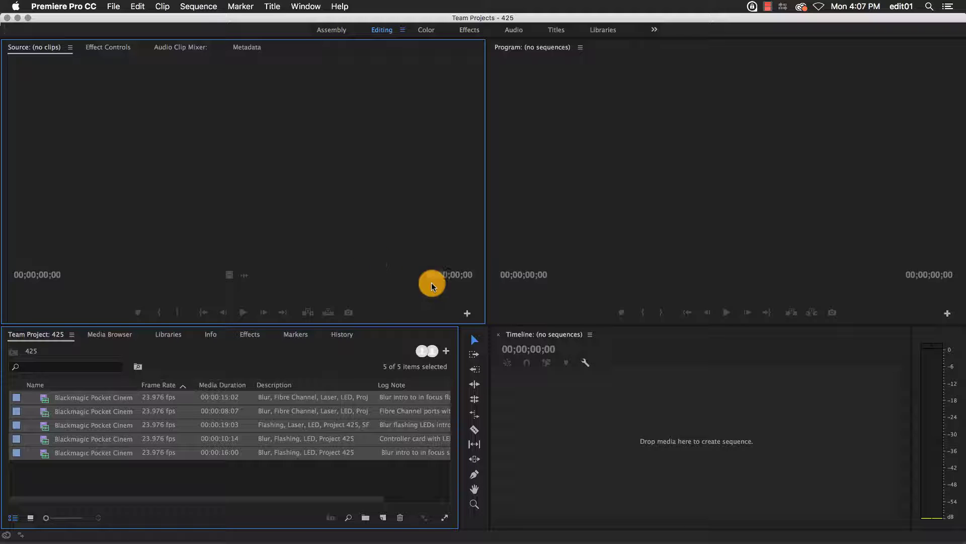
pyautogui.moveTo(460, 420); pyautogui.dragTo(541, 437)
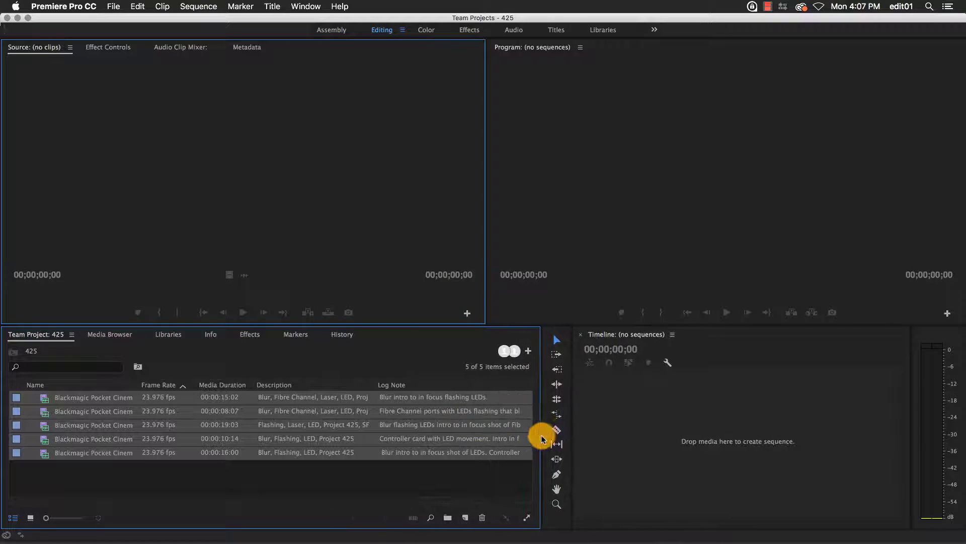
pyautogui.click(296, 399)
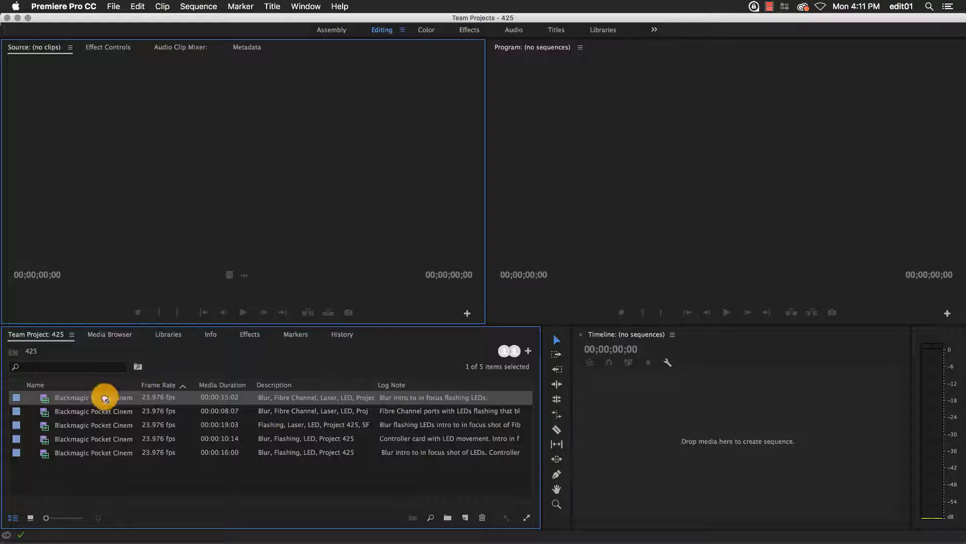
# Build a sequence from clip C0005, adding the 00:00:08:07 clip on V2 and another clip at the end of V1
pyautogui.moveTo(106, 398); pyautogui.dragTo(594, 421)
pyautogui.moveTo(101, 424); pyautogui.dragTo(771, 417)
pyautogui.moveTo(119, 464); pyautogui.dragTo(815, 429)
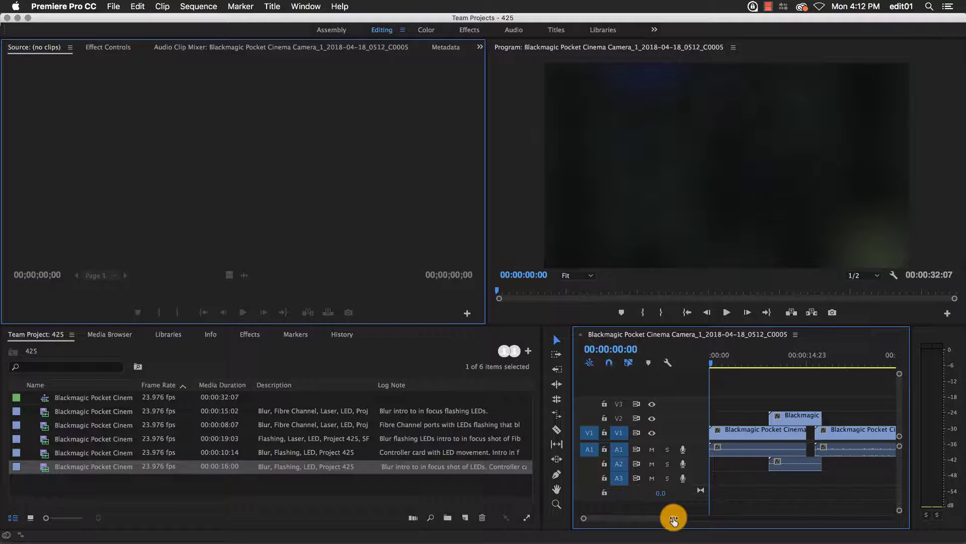
pyautogui.moveTo(674, 518); pyautogui.dragTo(698, 523)
pyautogui.click(188, 452)
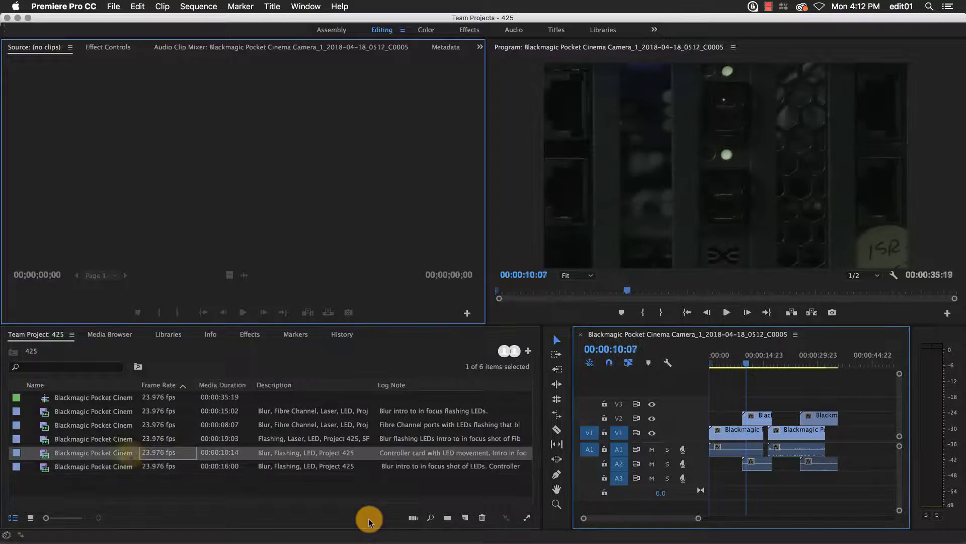
# Share the new clips and sequence to team project 425 with the comment 'My first draft.'
pyautogui.click(528, 521)
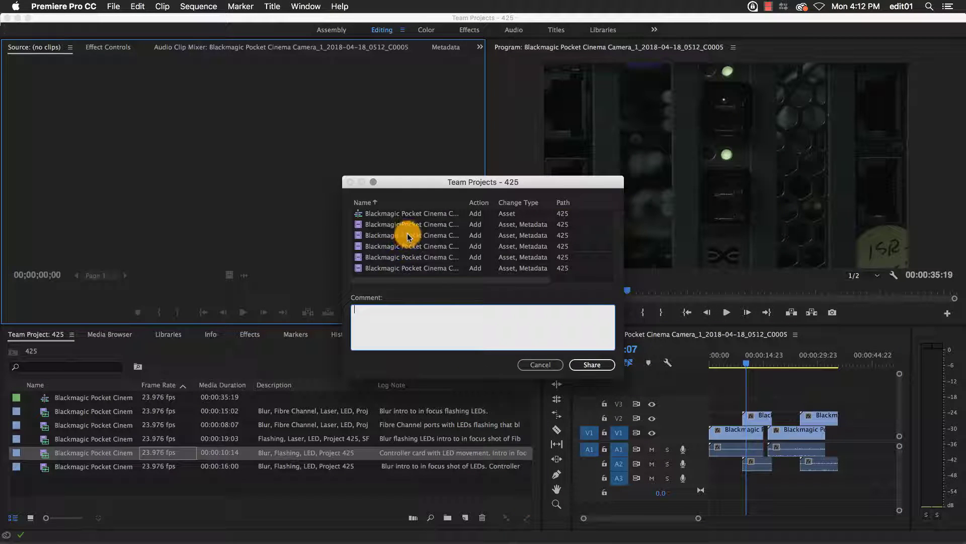
pyautogui.moveTo(505, 280)
pyautogui.mouseDown()
pyautogui.moveTo(550, 277)
pyautogui.moveTo(502, 283)
pyautogui.mouseUp()
pyautogui.click(497, 317)
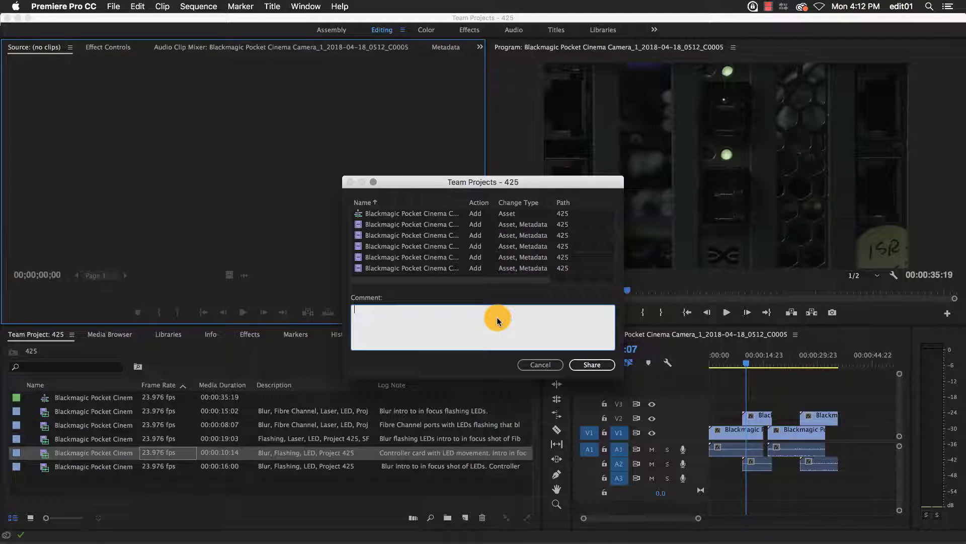
pyautogui.write('My first draft.')
pyautogui.click(581, 364)
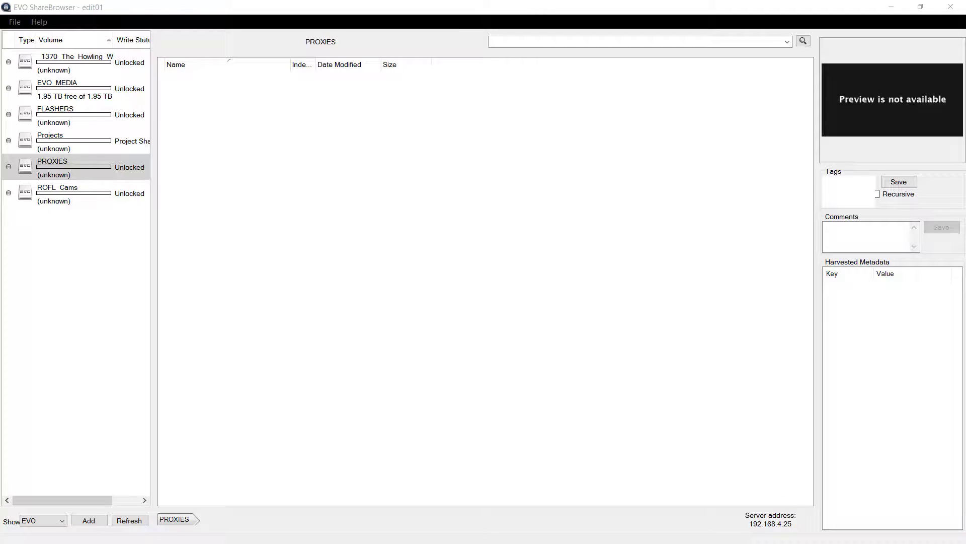
# Mount the EVO_MEDIA volume over SMB with default options, getting drive letter Z:
pyautogui.click(88, 90)
pyautogui.doubleClick(88, 89)
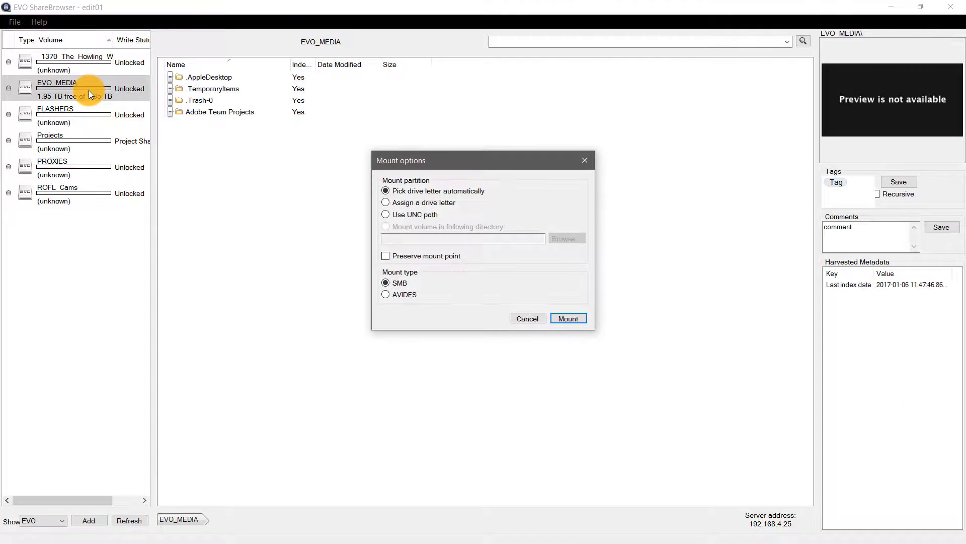
pyautogui.click(569, 317)
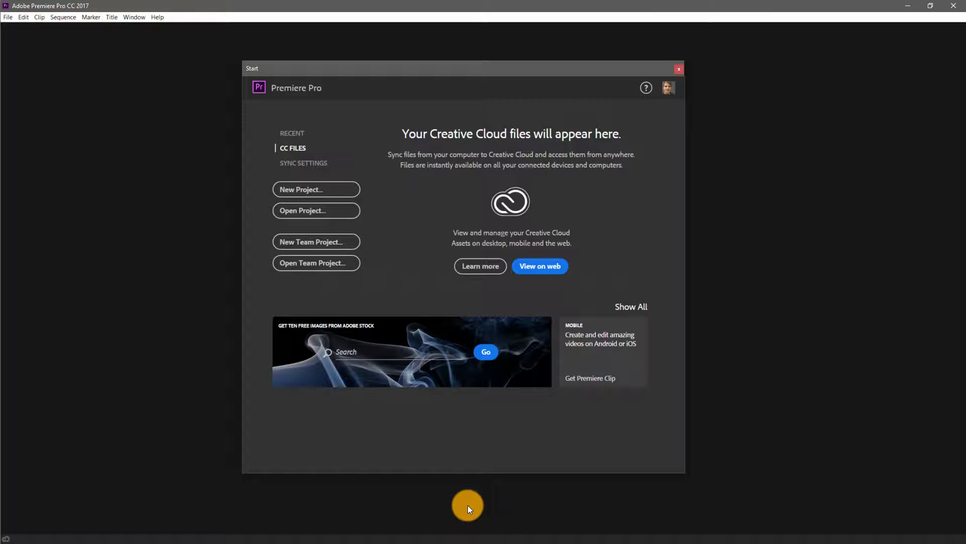
# Accept the pending invitation to team project 425 under Invites, then open project 425
pyautogui.click(331, 262)
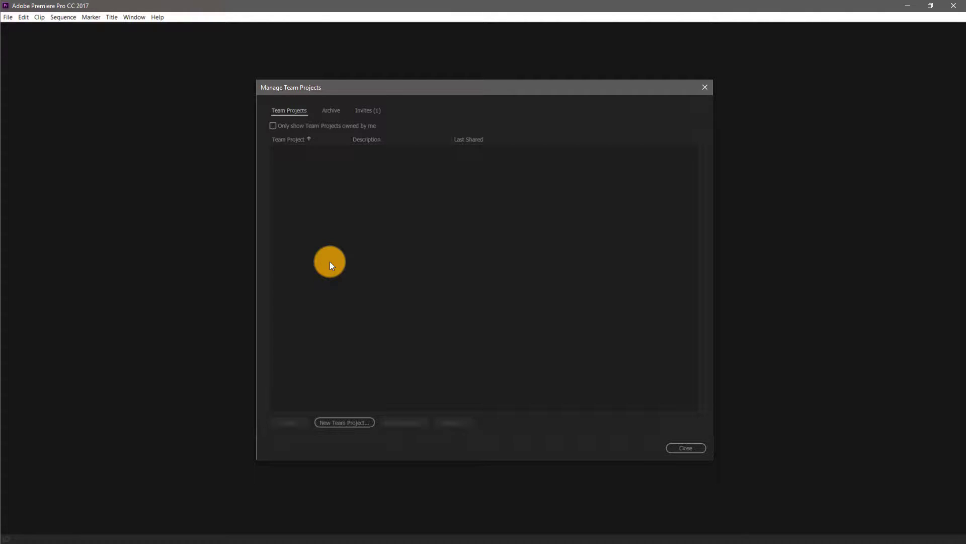
pyautogui.click(368, 110)
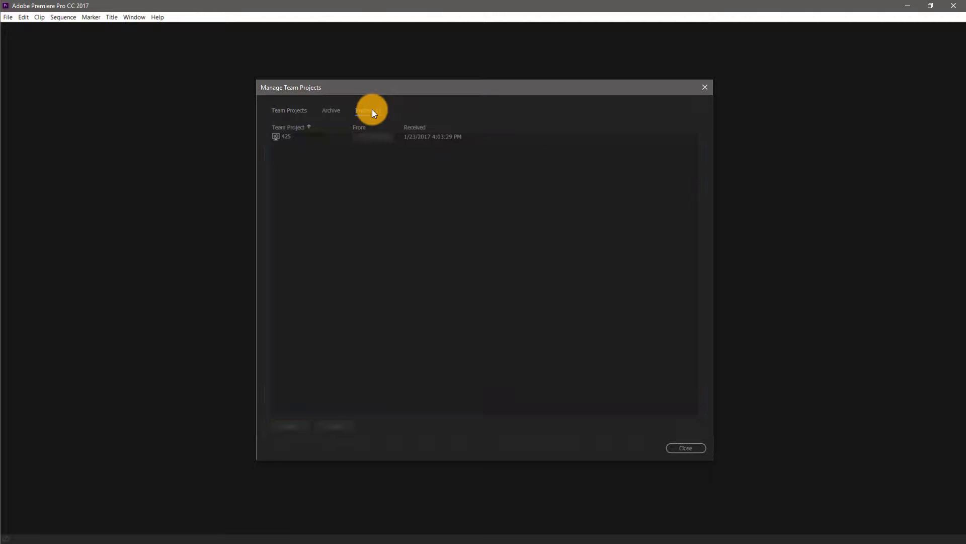
pyautogui.click(314, 135)
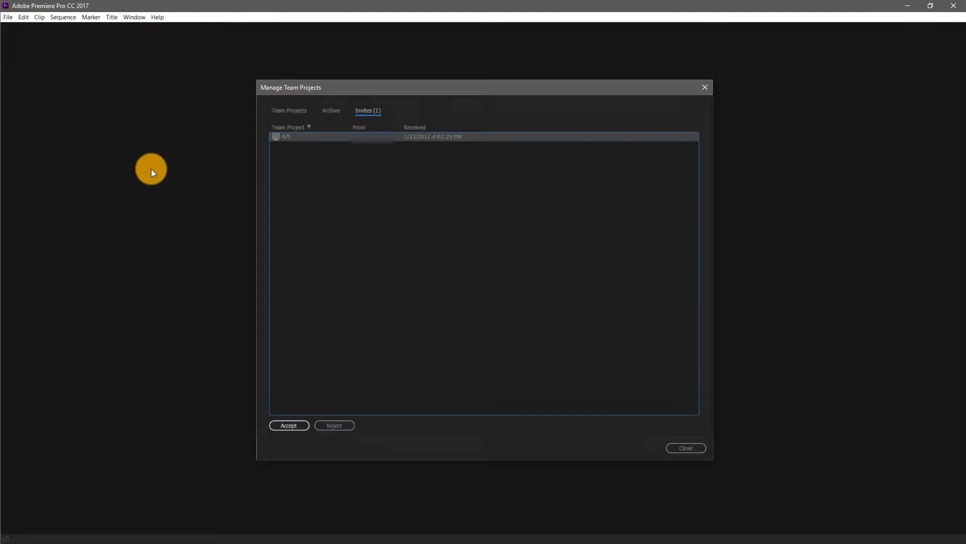
pyautogui.click(289, 425)
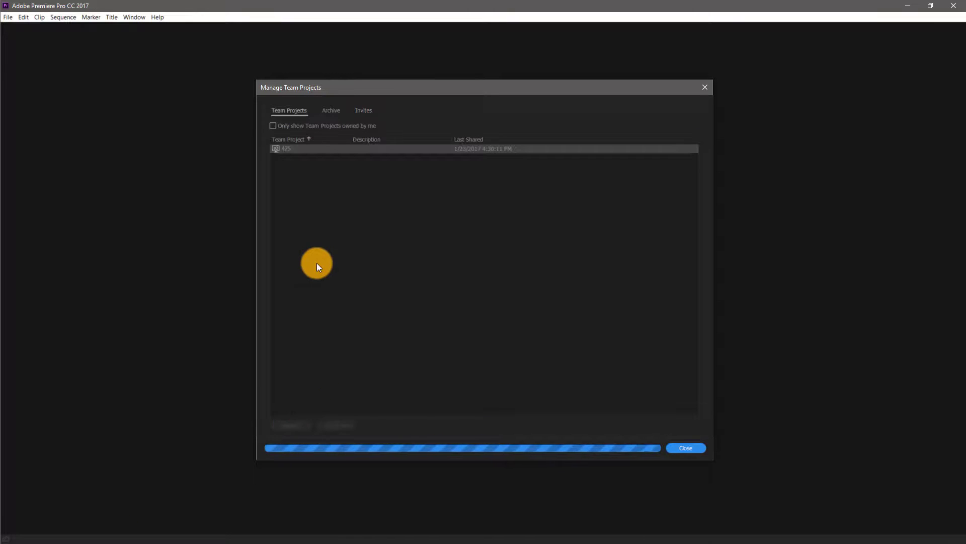
pyautogui.click(333, 151)
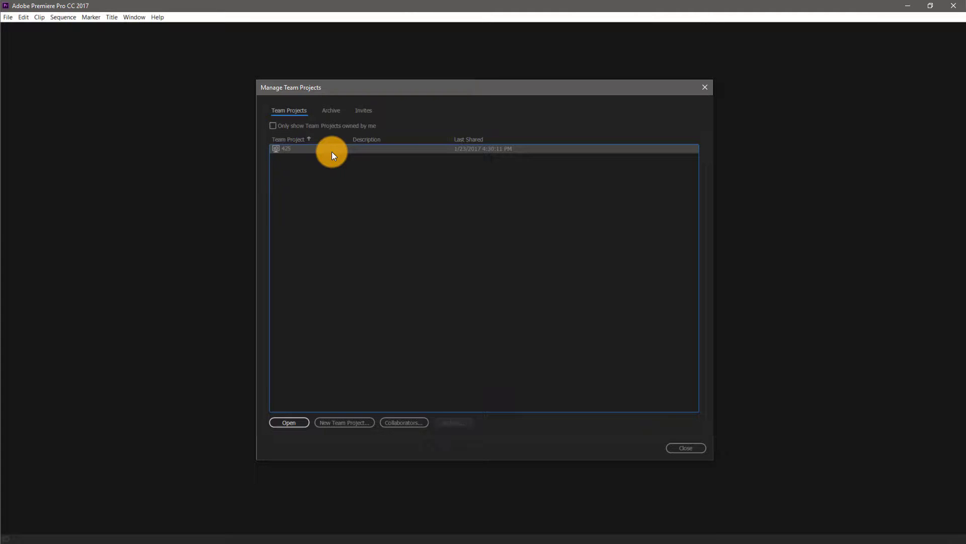
pyautogui.click(308, 422)
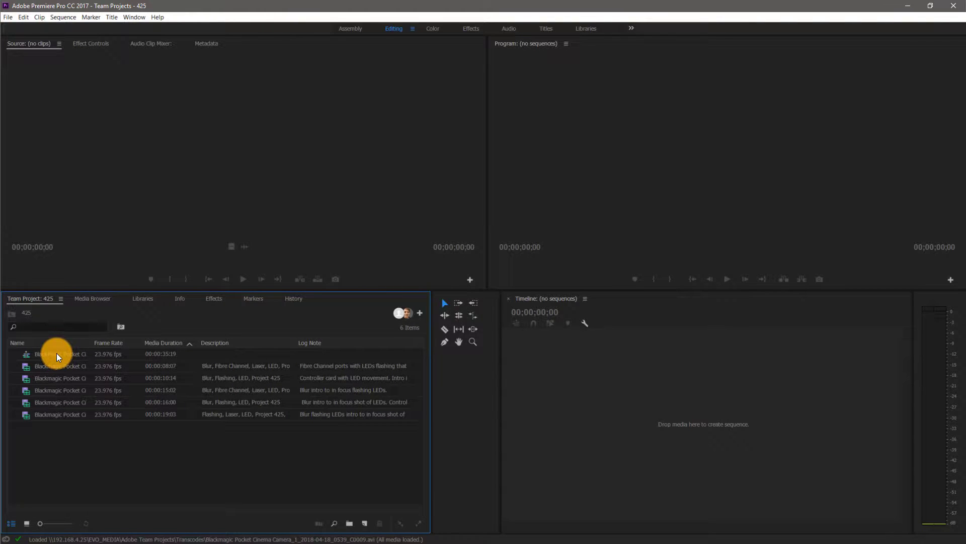
# Open the shared sequence, move a V2 clip, and append the controller card clip to V1 (00:00:46:20)
pyautogui.doubleClick(56, 353)
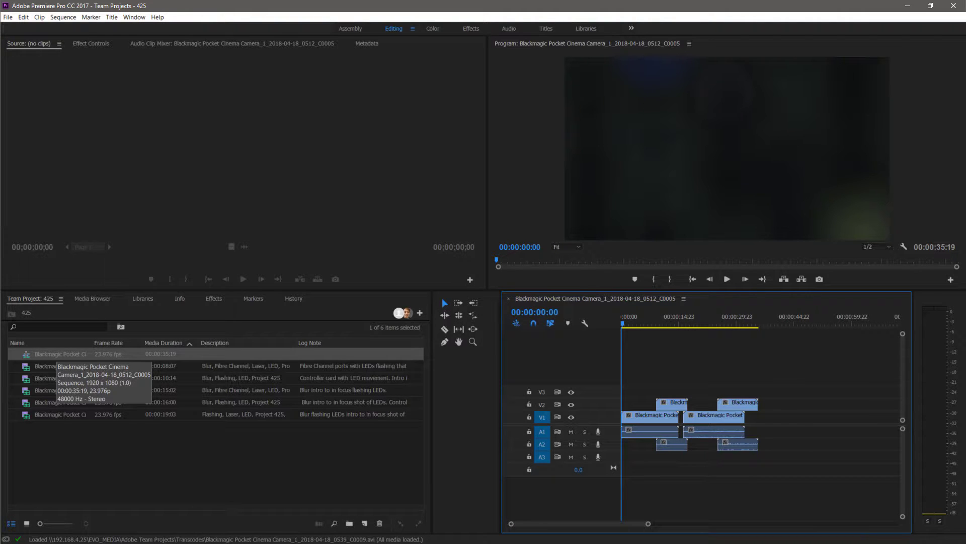
pyautogui.click(108, 402)
pyautogui.moveTo(624, 322)
pyautogui.mouseDown()
pyautogui.moveTo(724, 331)
pyautogui.moveTo(631, 325)
pyautogui.mouseUp()
pyautogui.moveTo(730, 403); pyautogui.dragTo(686, 400)
pyautogui.moveTo(108, 378); pyautogui.dragTo(764, 388)
pyautogui.moveTo(772, 319); pyautogui.dragTo(790, 324)
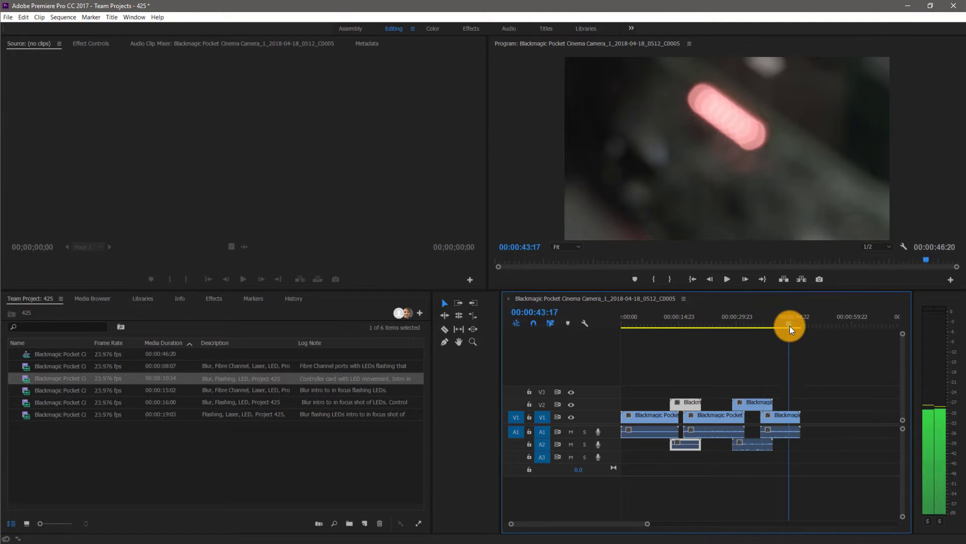
# Share the sequence edits to team project 425 with the comment 'Updated sequence'
pyautogui.click(414, 525)
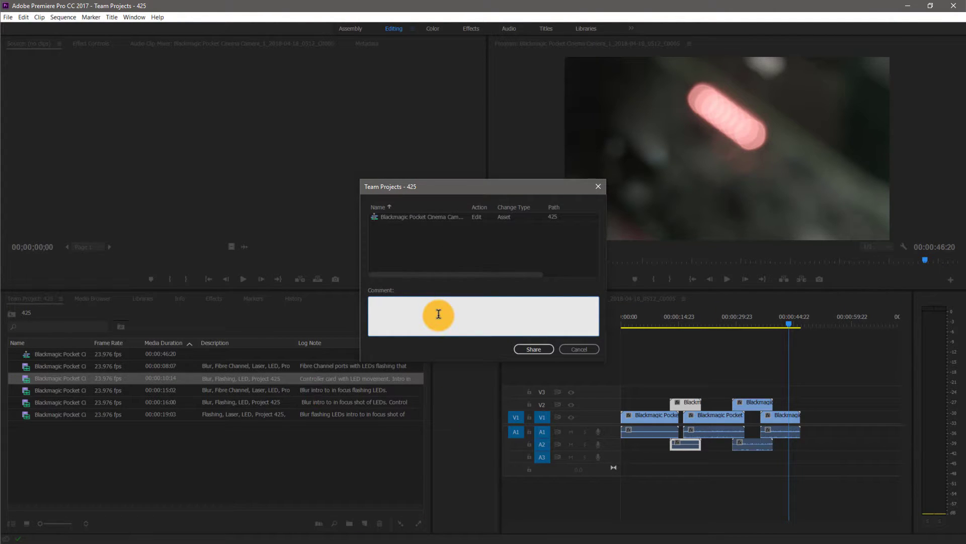
pyautogui.write('Updated sequence.')
pyautogui.click(545, 346)
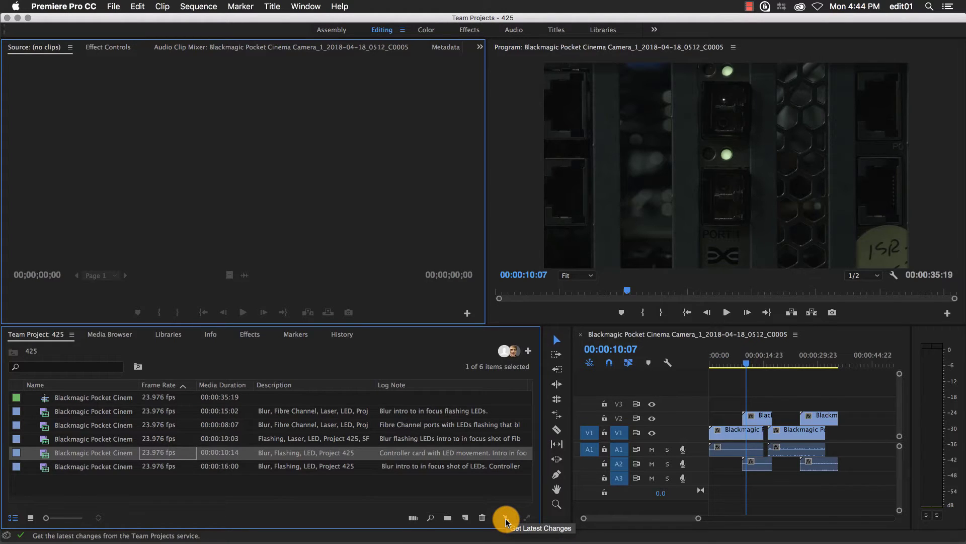
# Get the latest changes of team project 425 on the Mac
pyautogui.click(506, 518)
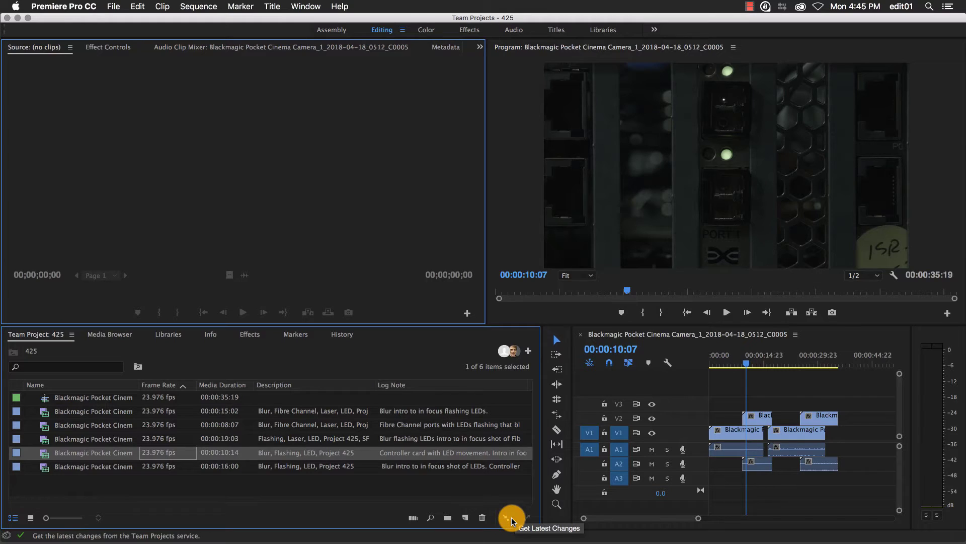